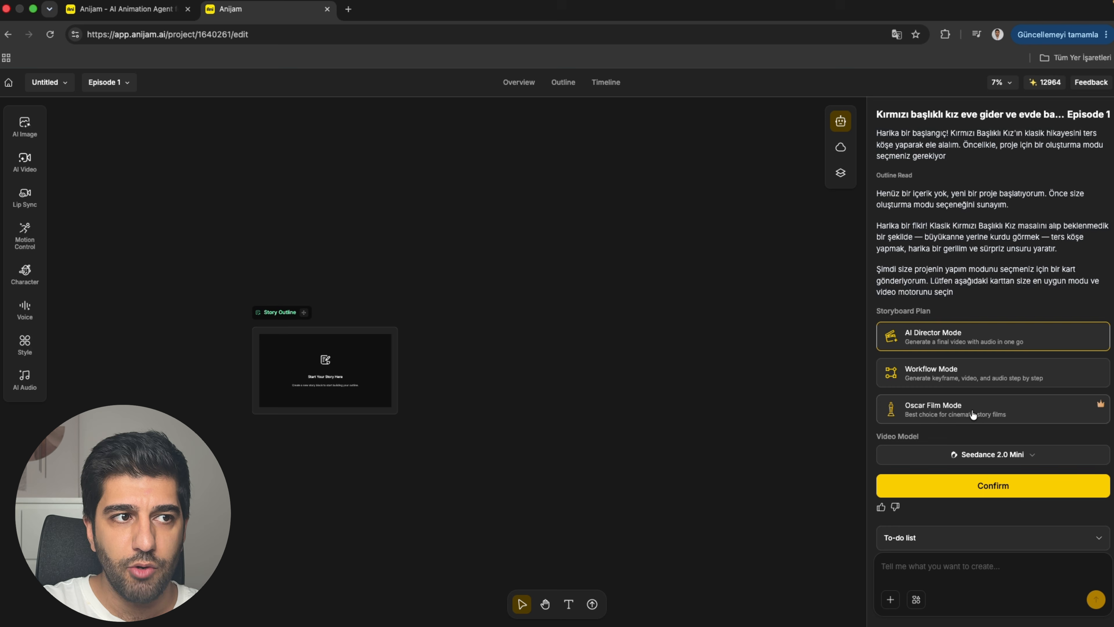
Choose Oscar Film Mode with the Seedance 2.0 Fast video model and confirm the storyboard plan.
left_click(971, 416)
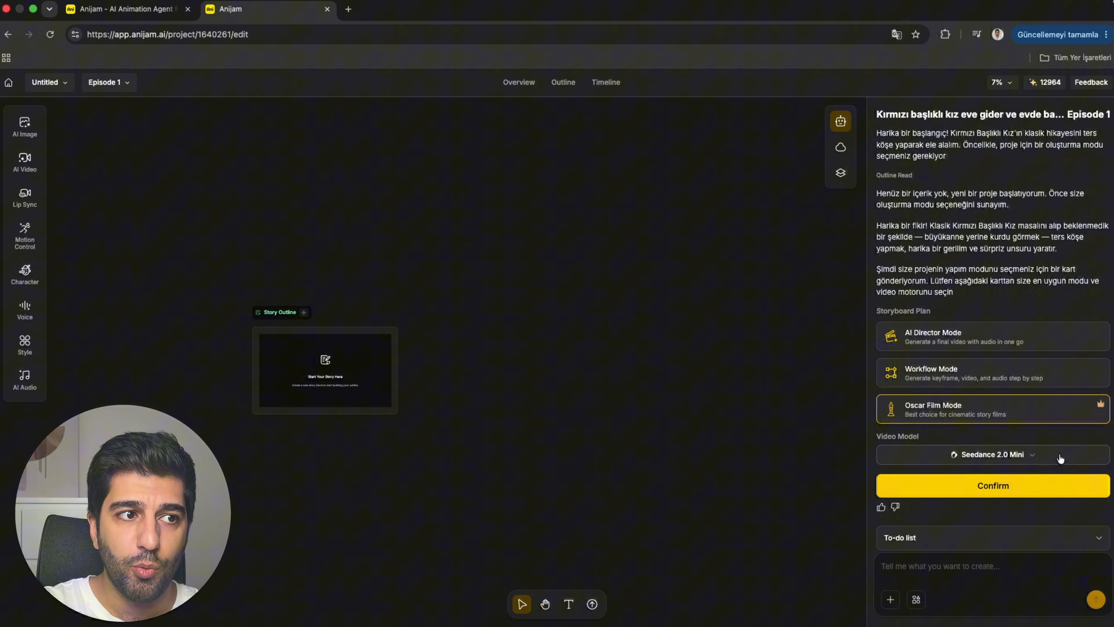
left_click(1051, 456)
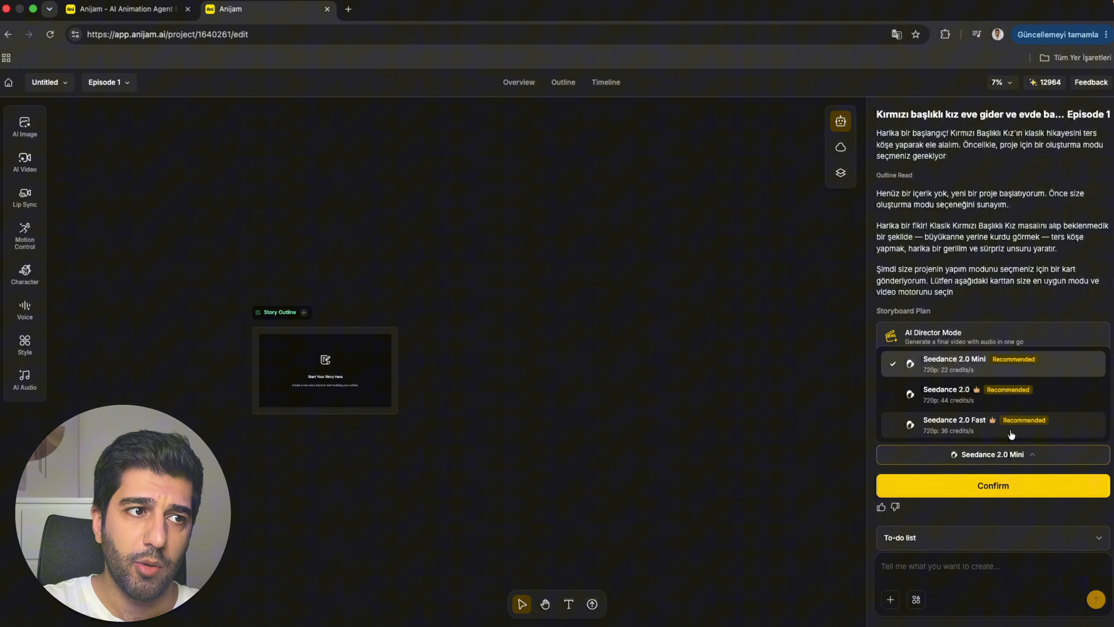
left_click(982, 431)
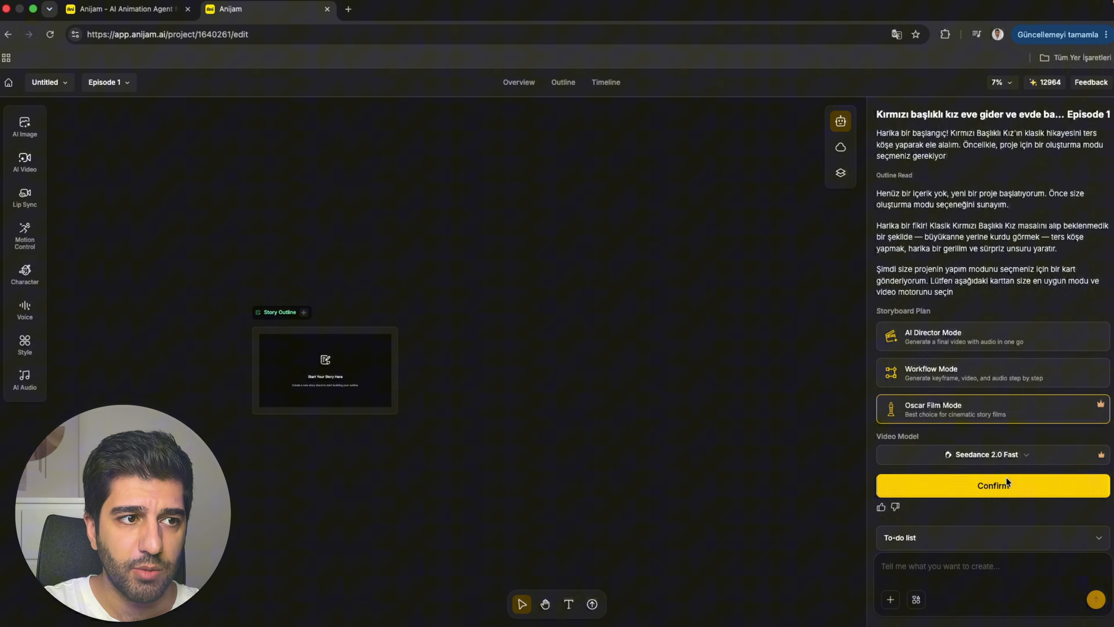
left_click(1000, 486)
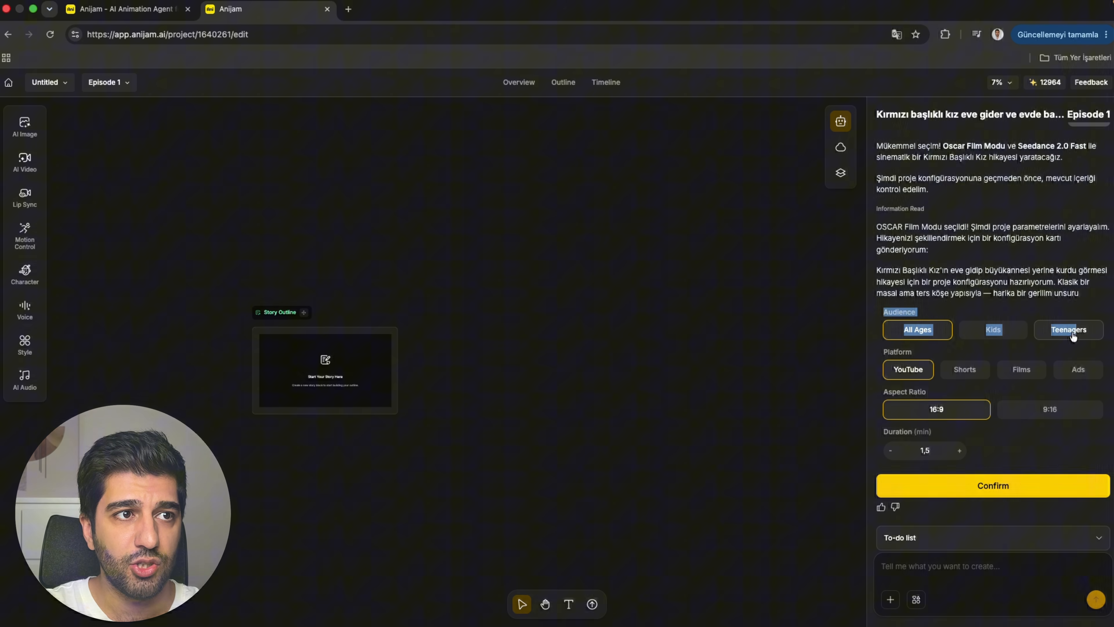
Configure the project for a Kids audience, Shorts platform, 9:16 aspect ratio and 0.5 minute duration, and confirm it.
left_click(1007, 337)
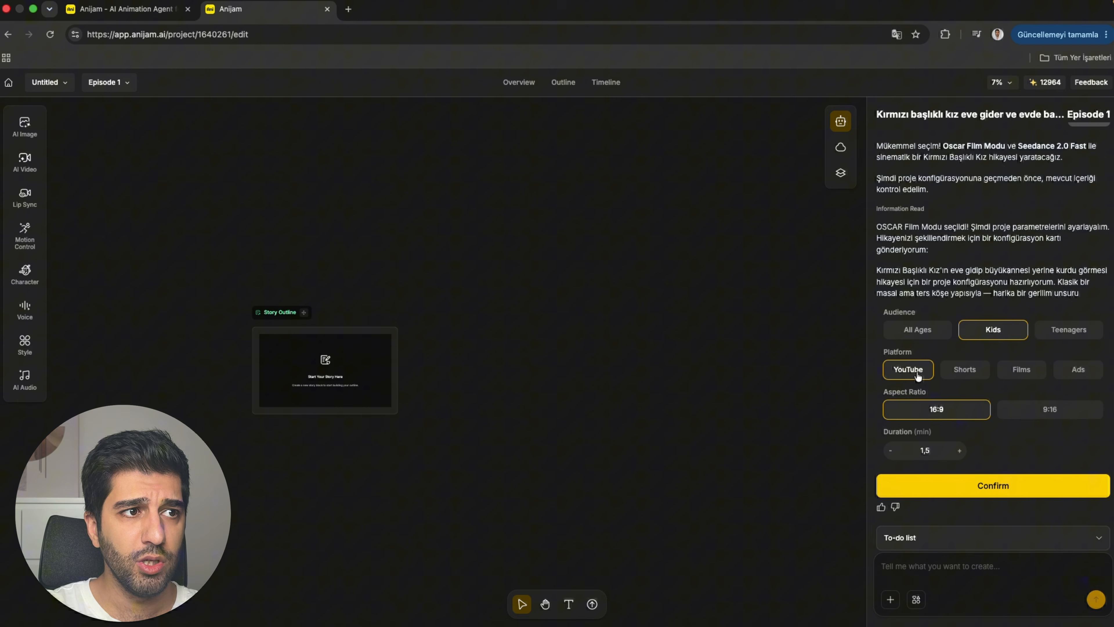
left_click(960, 373)
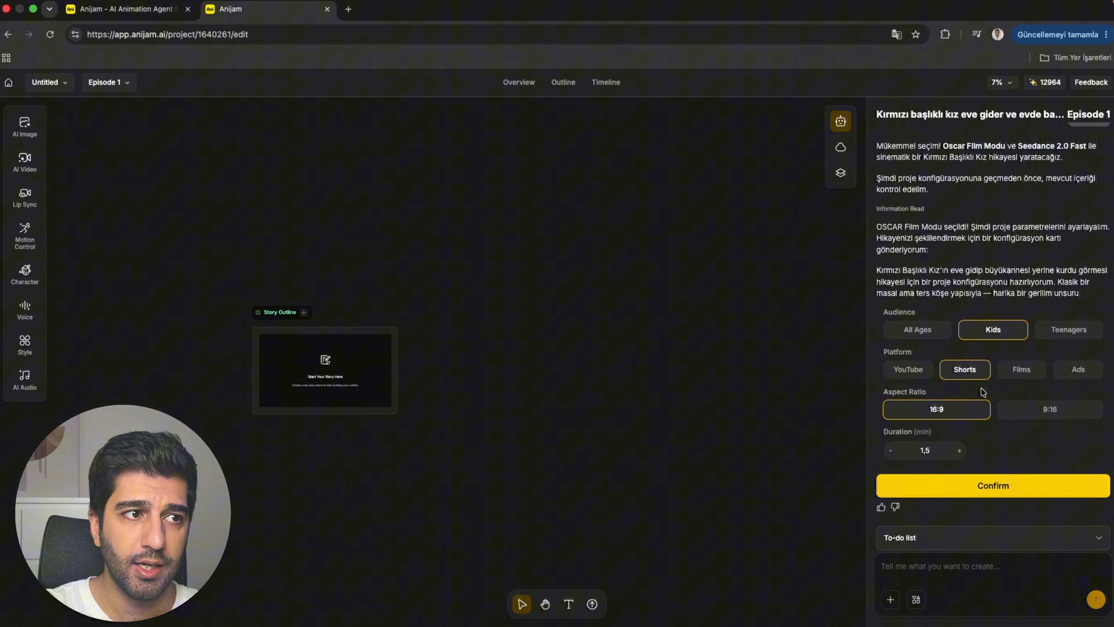
left_click(1050, 417)
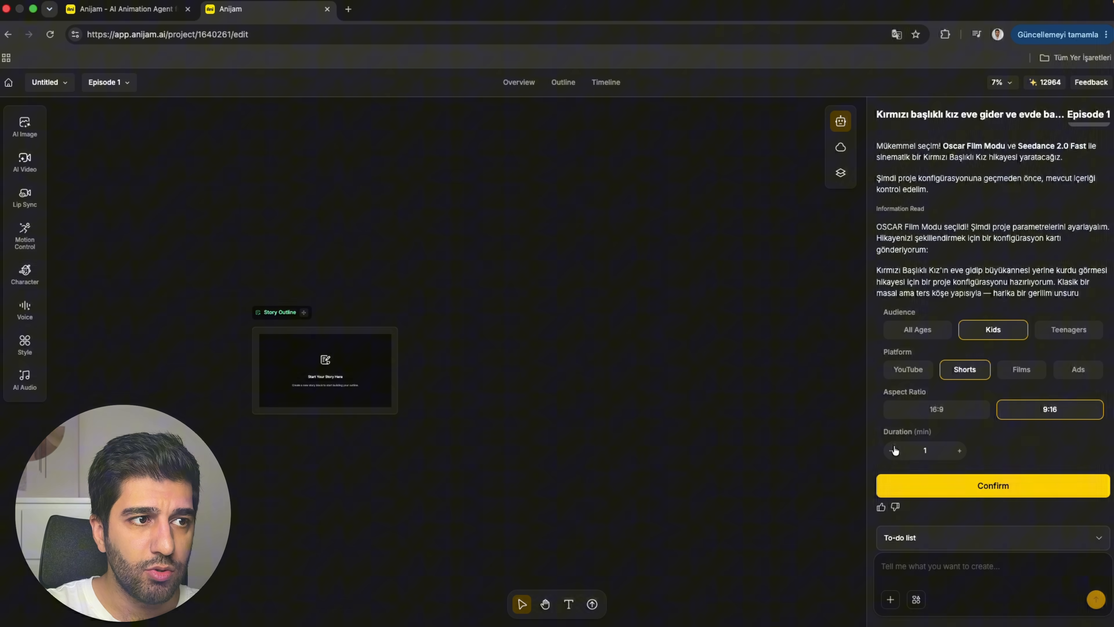
left_click(890, 452)
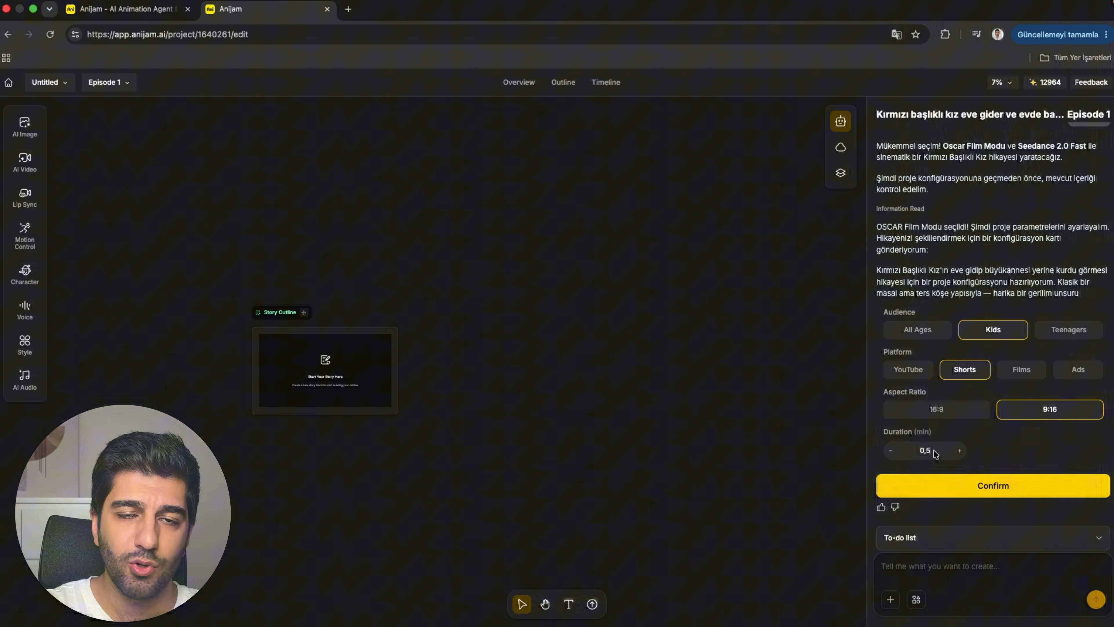
left_click(1010, 487)
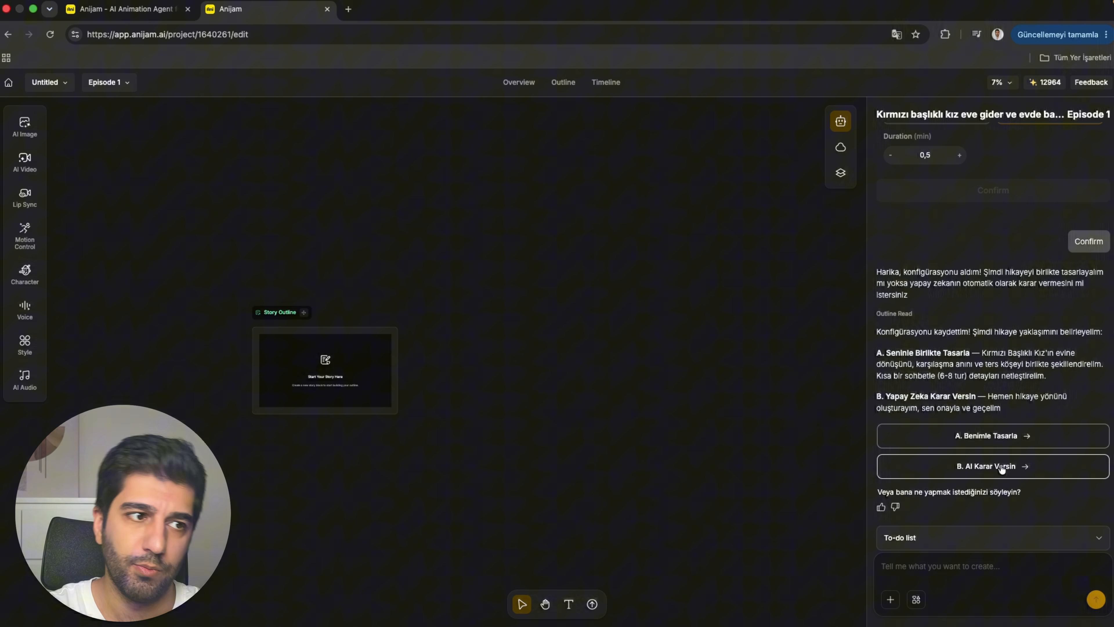
Let the AI decide the story, accept its proposed direction and read through the generated Story Script.
left_click(1003, 467)
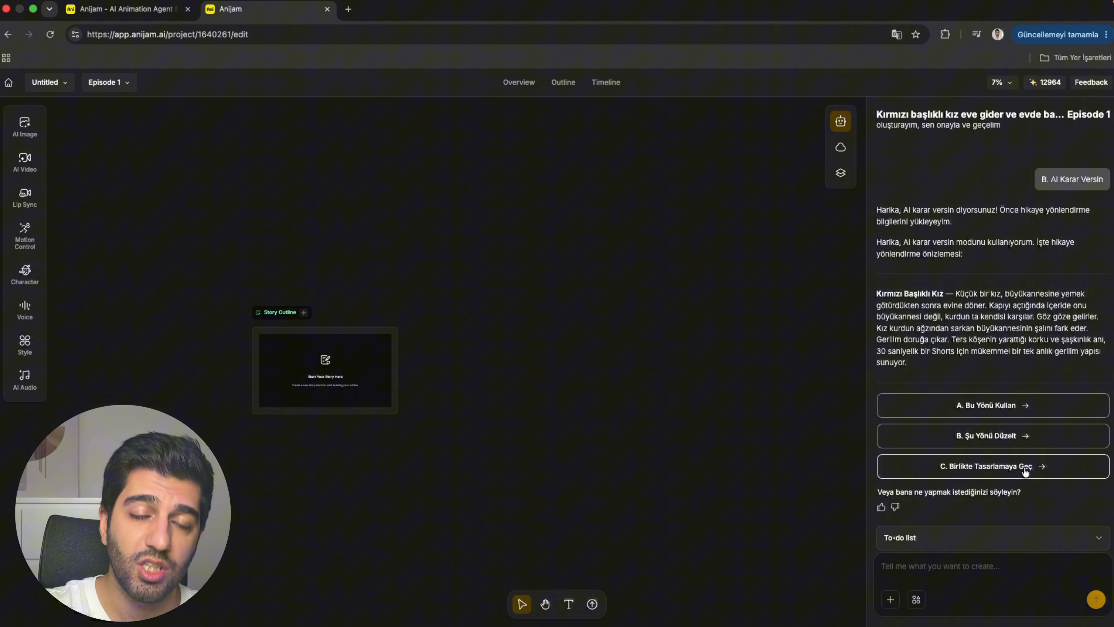
left_click(996, 410)
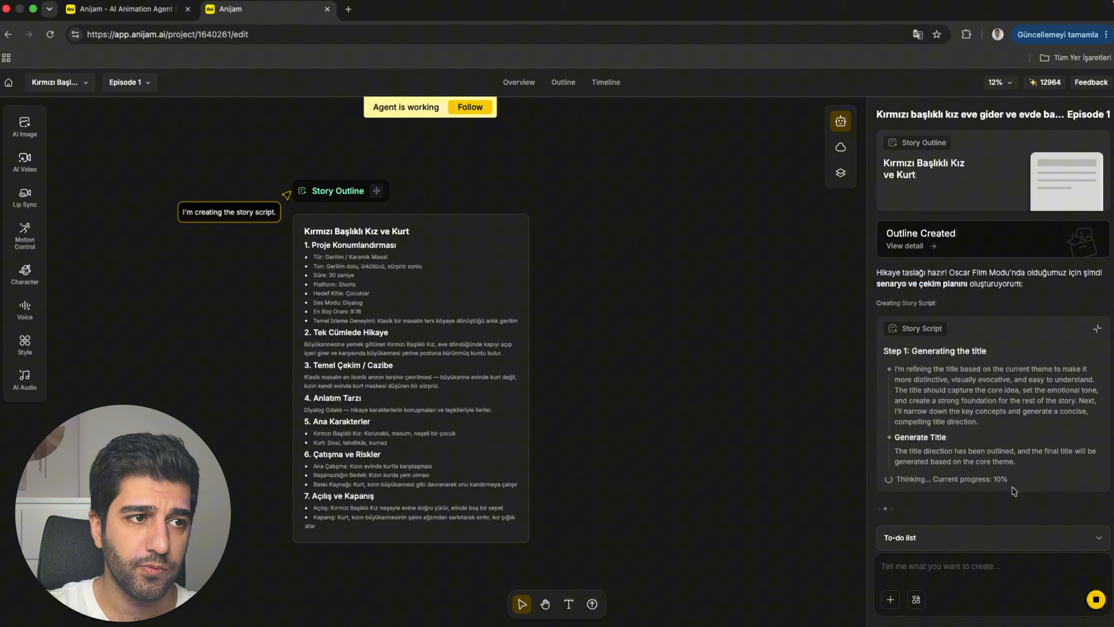
left_click_drag(1008, 479, 896, 480)
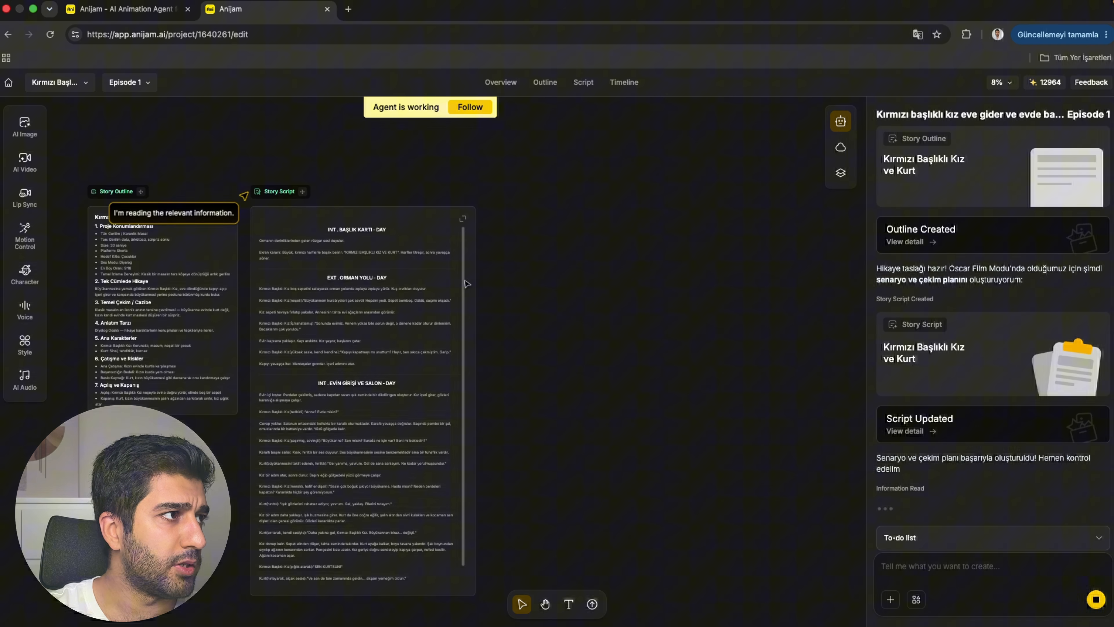
scroll(368, 279, "up", 2)
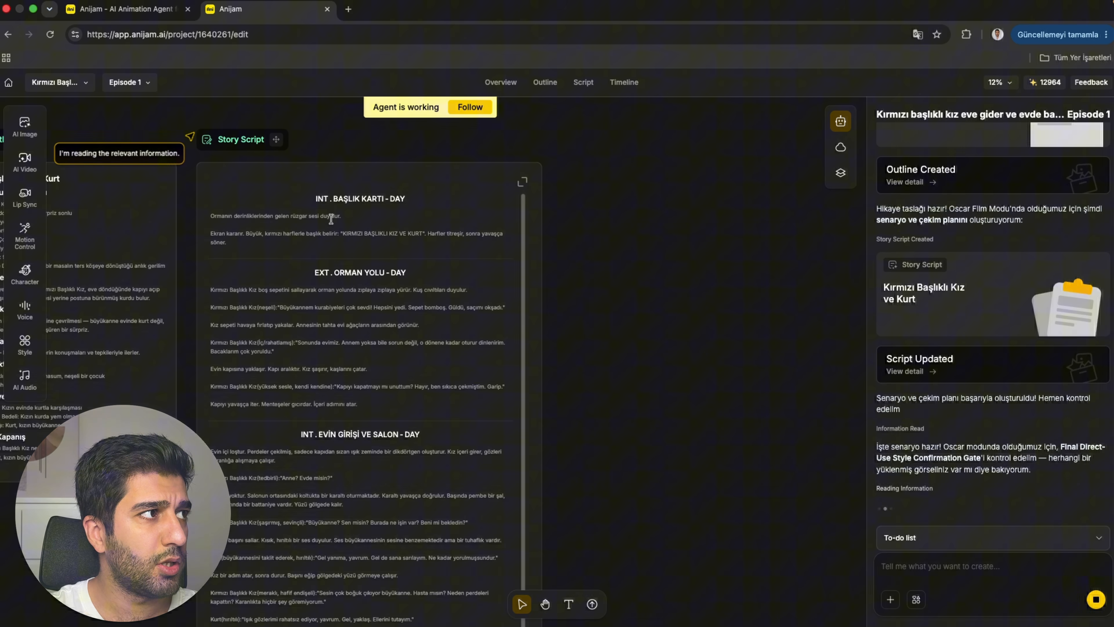
scroll(332, 454, "down", 1)
scroll(332, 455, "down", 10)
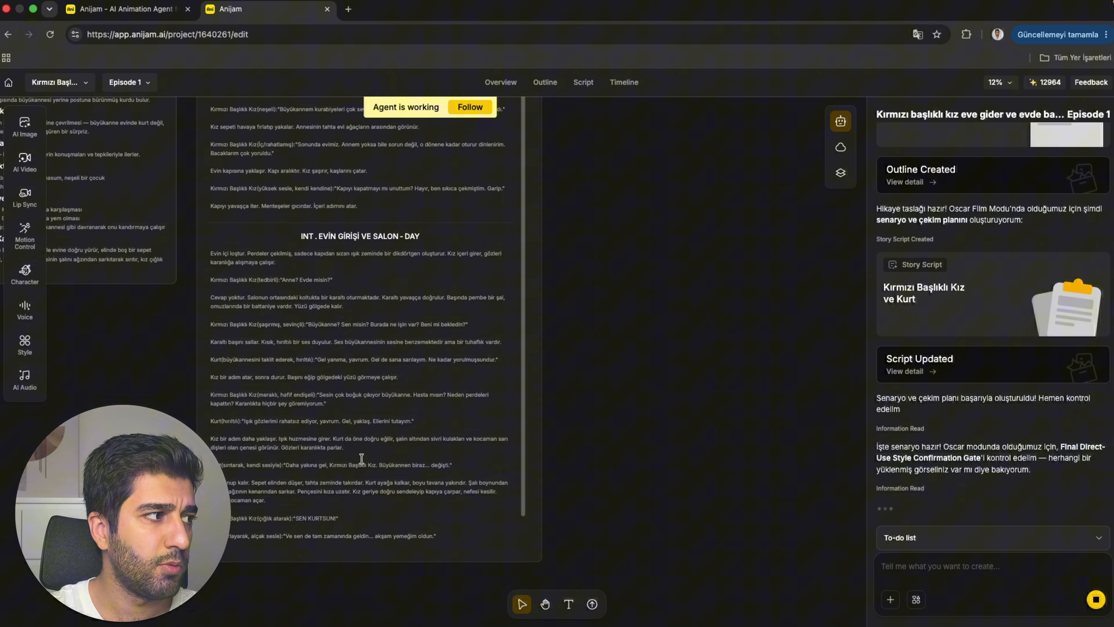
scroll(456, 456, "up", 5)
scroll(647, 442, "down", 2)
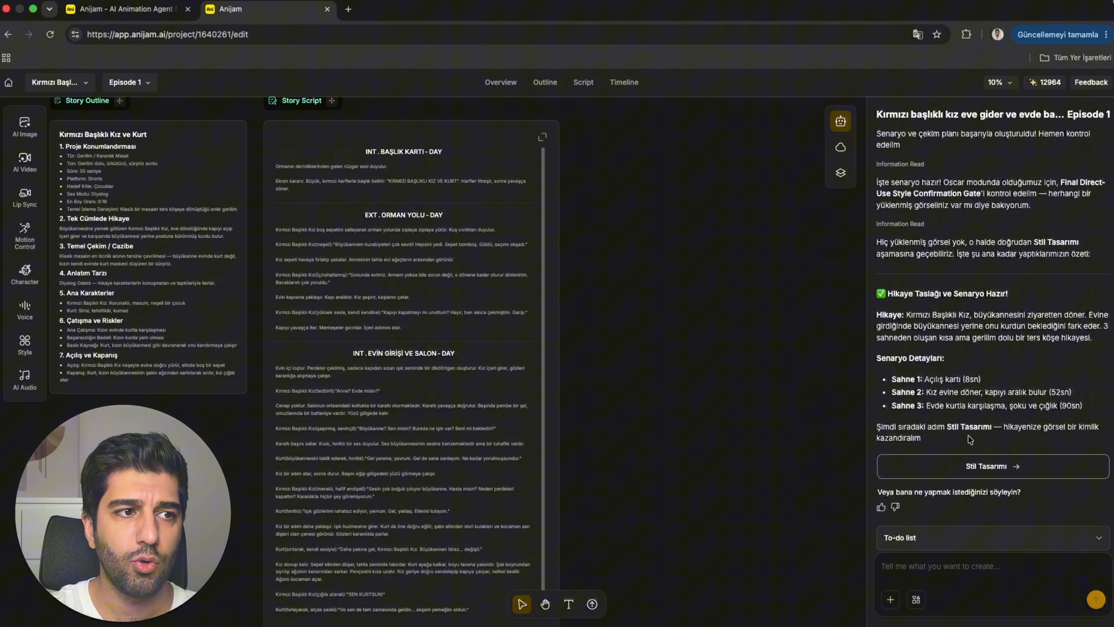
Start the style design with the Cheerful Storybook style and continue to the concept design in Oscar mode.
left_click(966, 474)
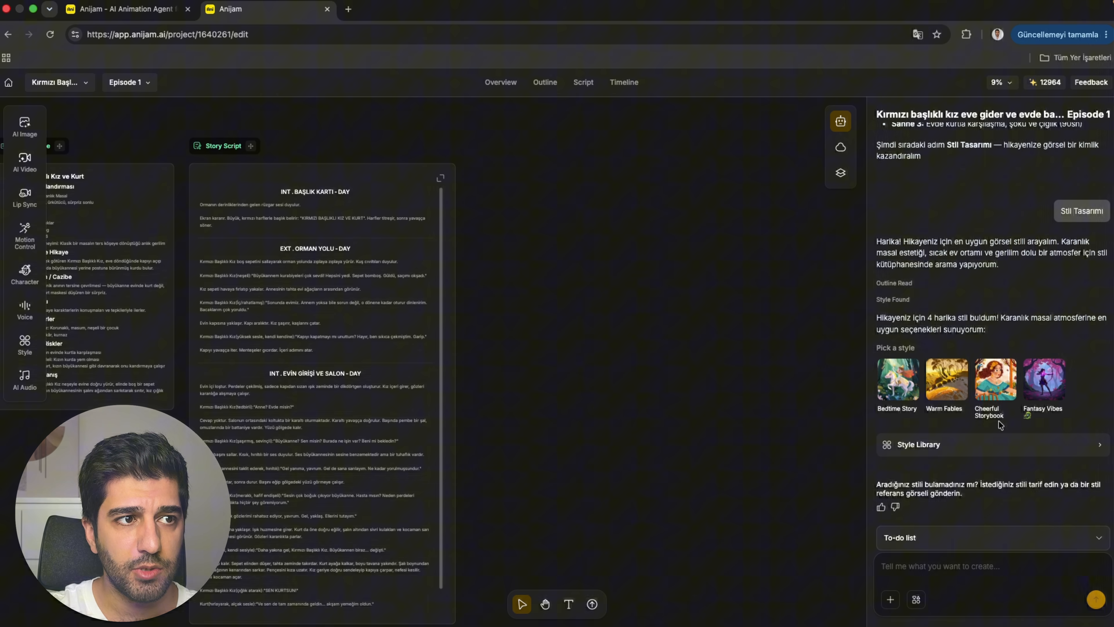
left_click(994, 384)
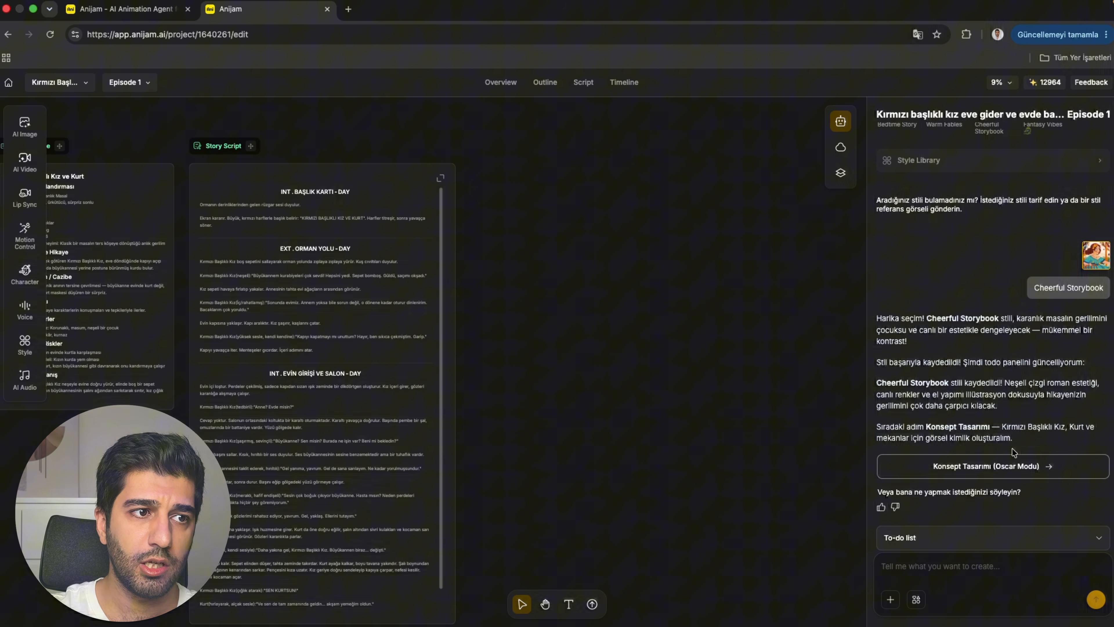
left_click(1038, 470)
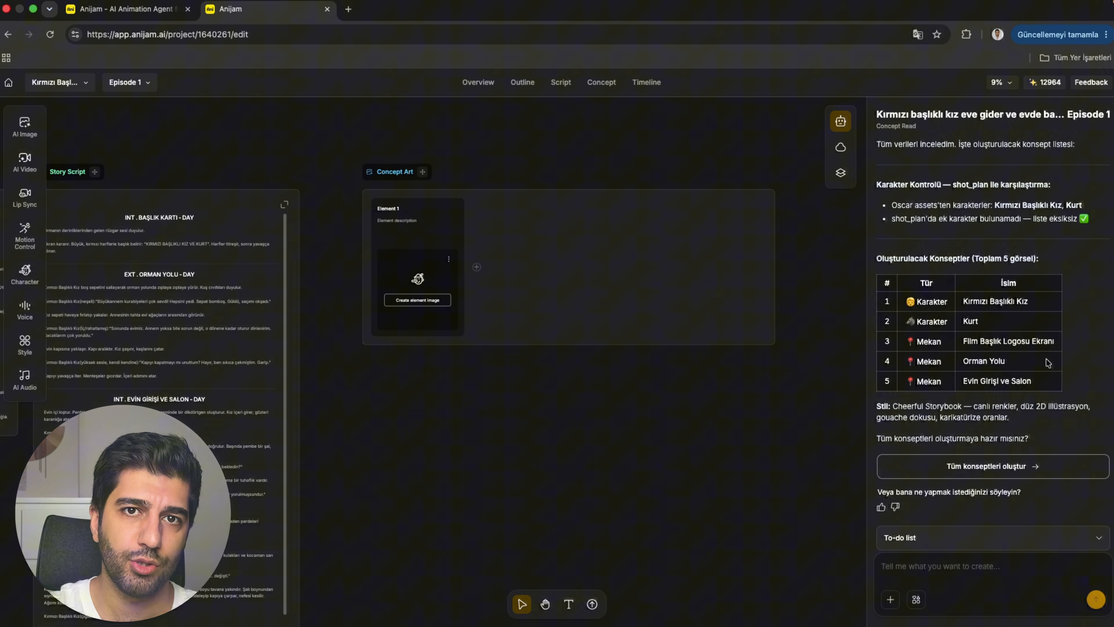
Generate all 5 concept images and inspect the character and location art in the Concept section.
left_click(991, 466)
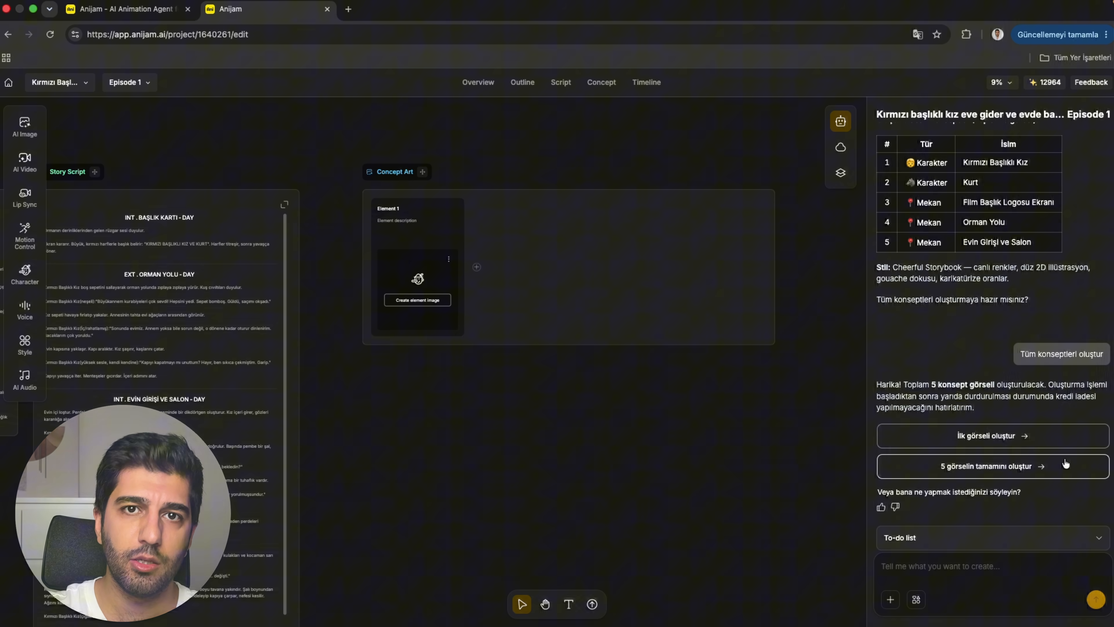
left_click(1005, 466)
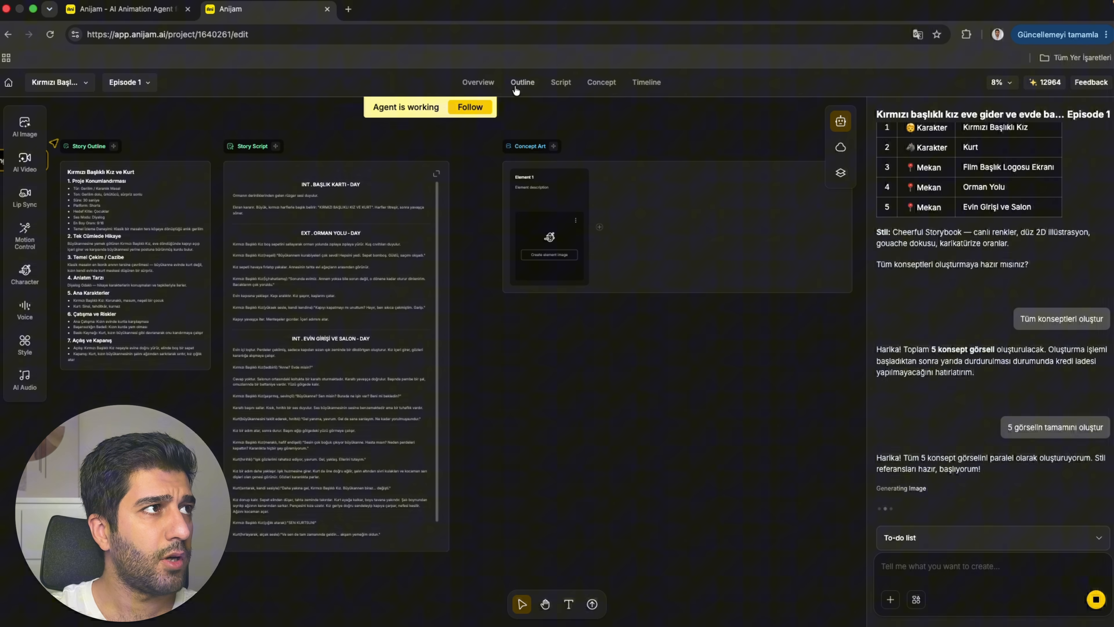
left_click(523, 82)
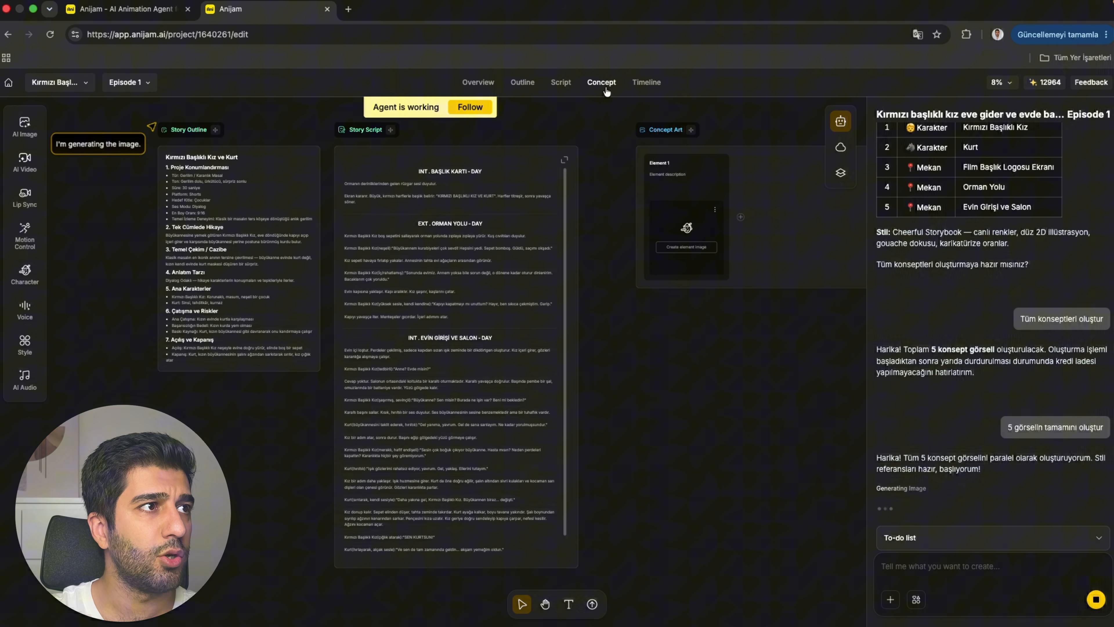
left_click(604, 84)
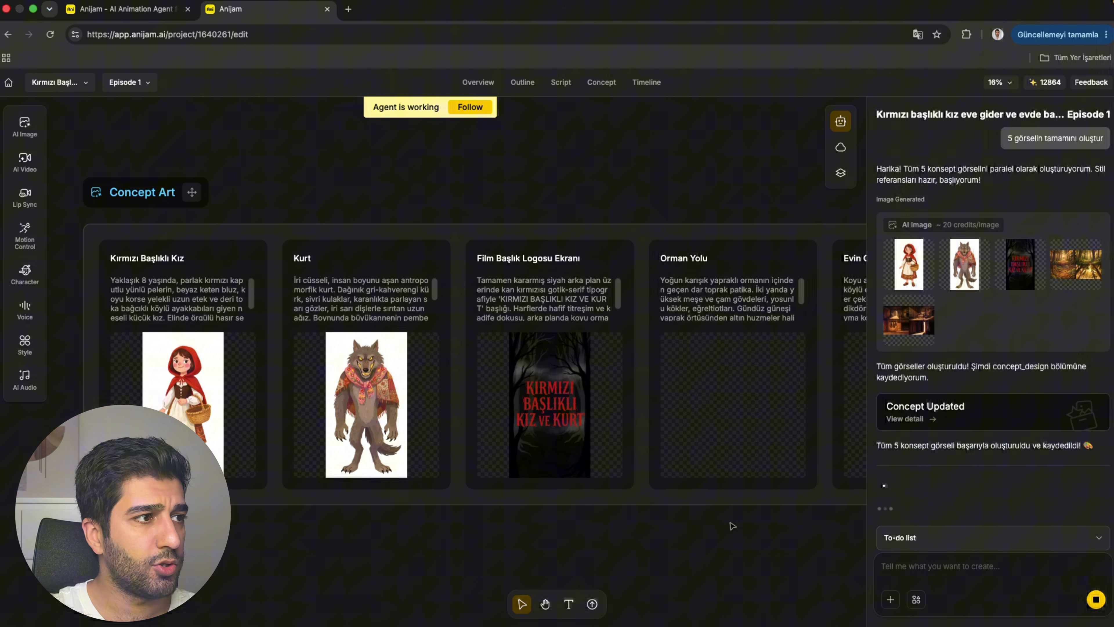
left_click_drag(727, 524, 618, 527)
scroll(710, 528, "right", 5)
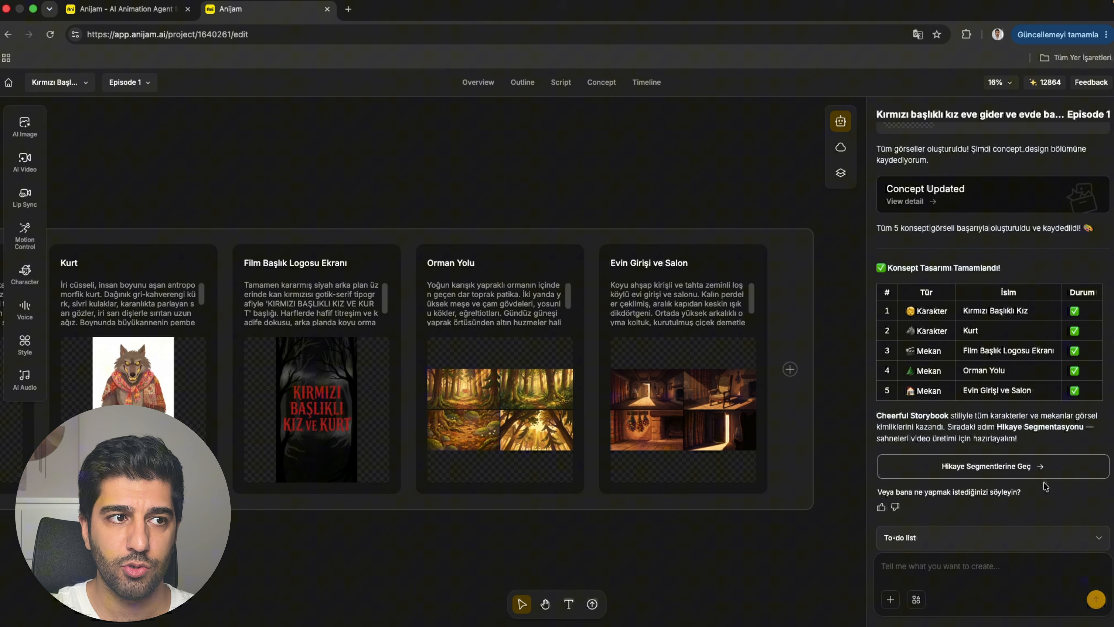
Create the story segments from the finished concepts and start generating their videos.
left_click(1021, 467)
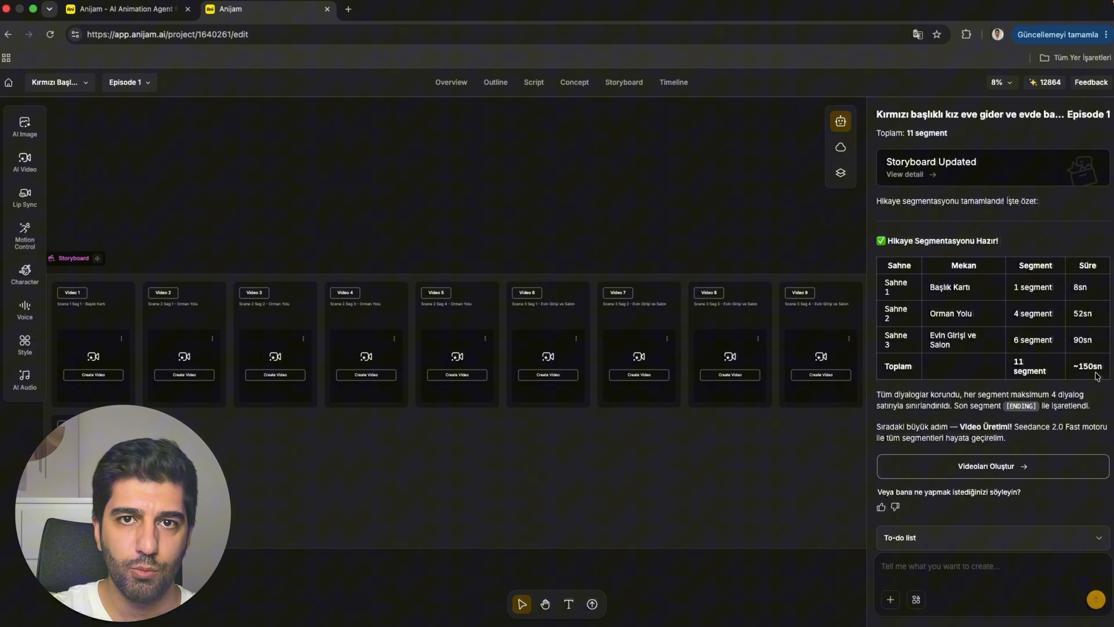
left_click(989, 468)
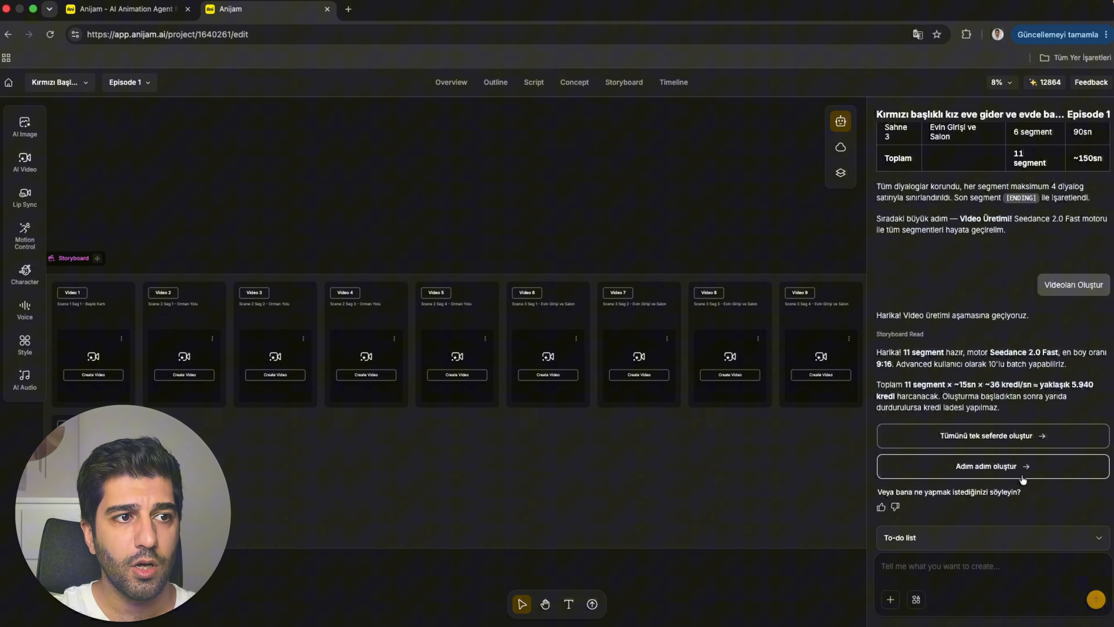
left_click(1022, 468)
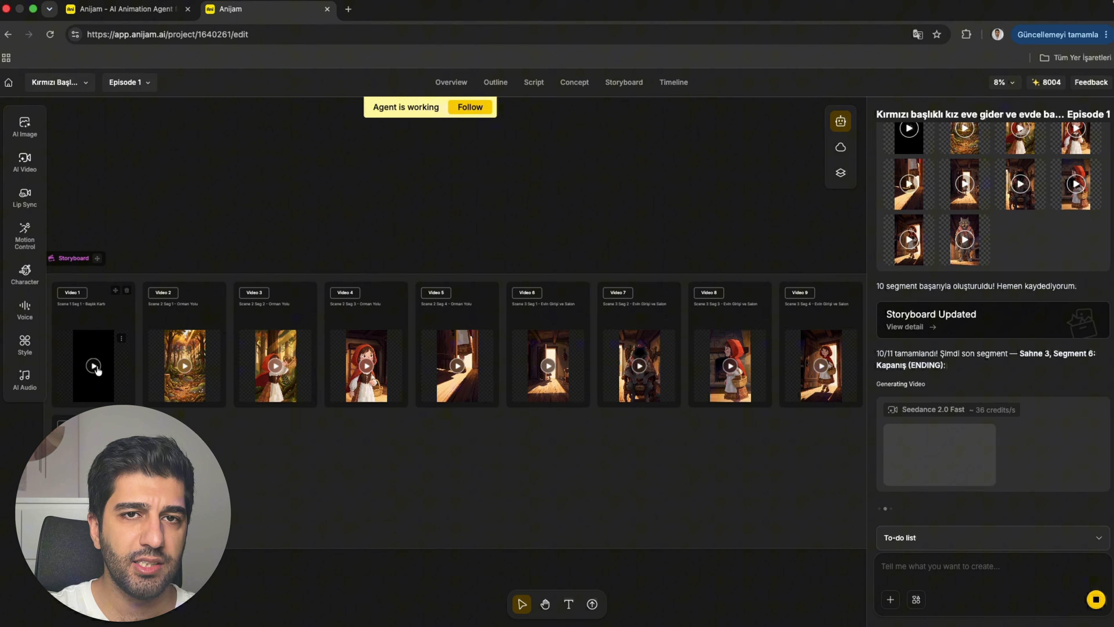
Play the Video 1, Video 2 and Video 3 storyboard clips one after another to review them.
left_click(101, 373)
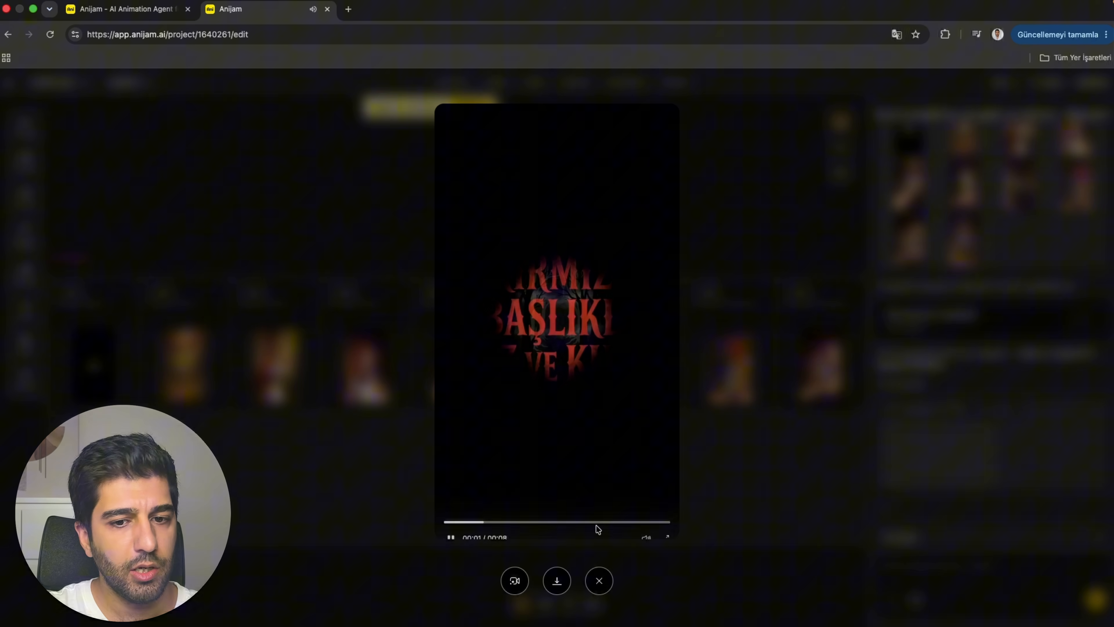
key("XF86AudioRaiseVolume")
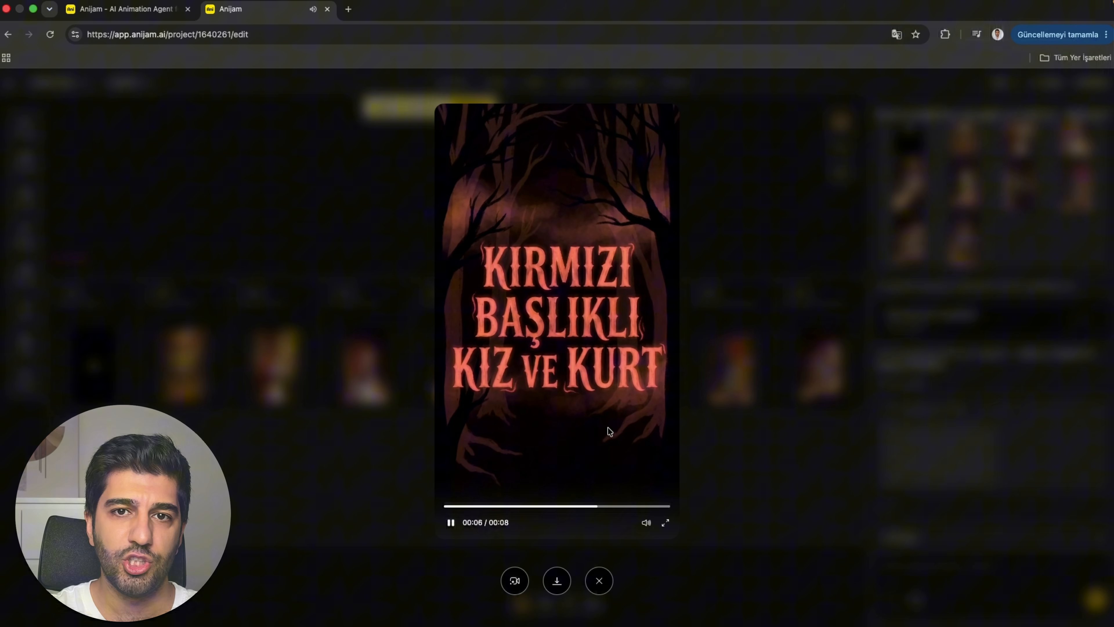
left_click(599, 580)
left_click(183, 372)
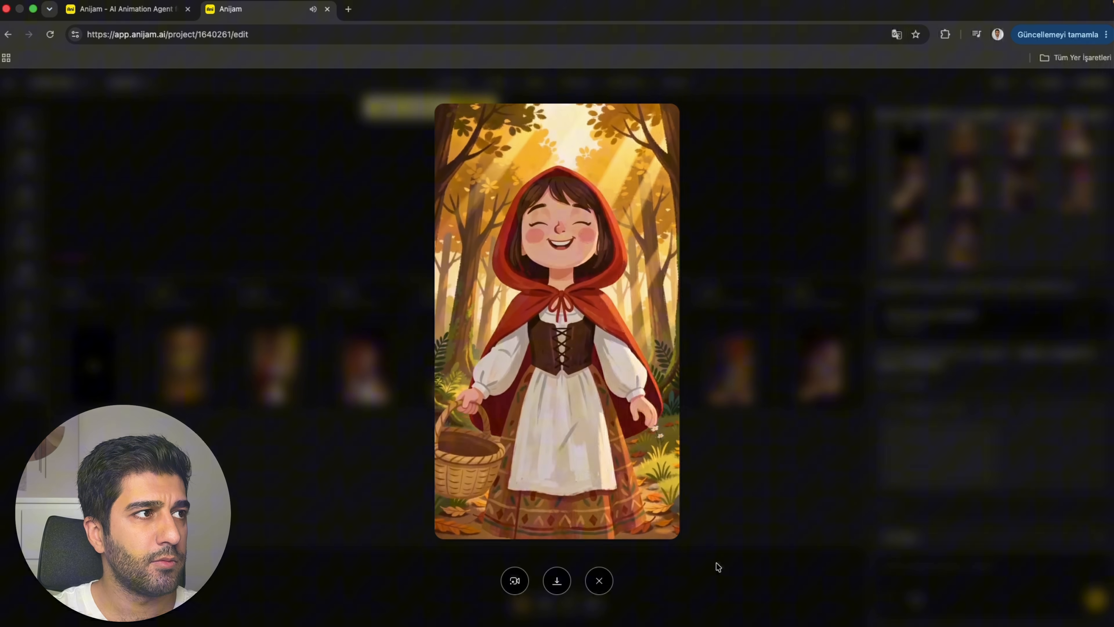
left_click(605, 581)
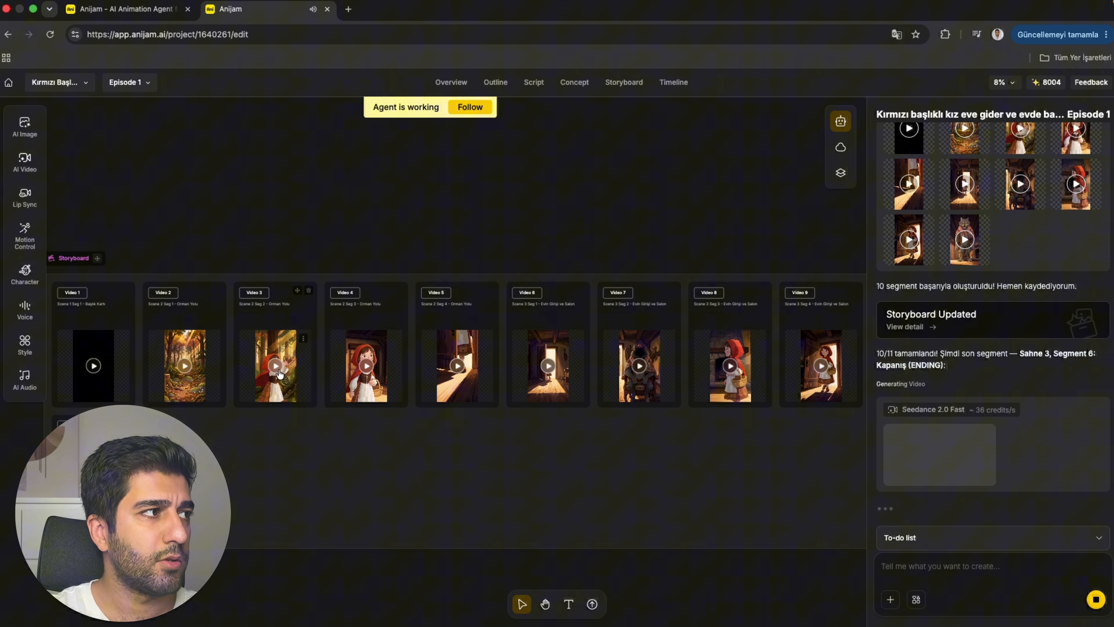
left_click(276, 370)
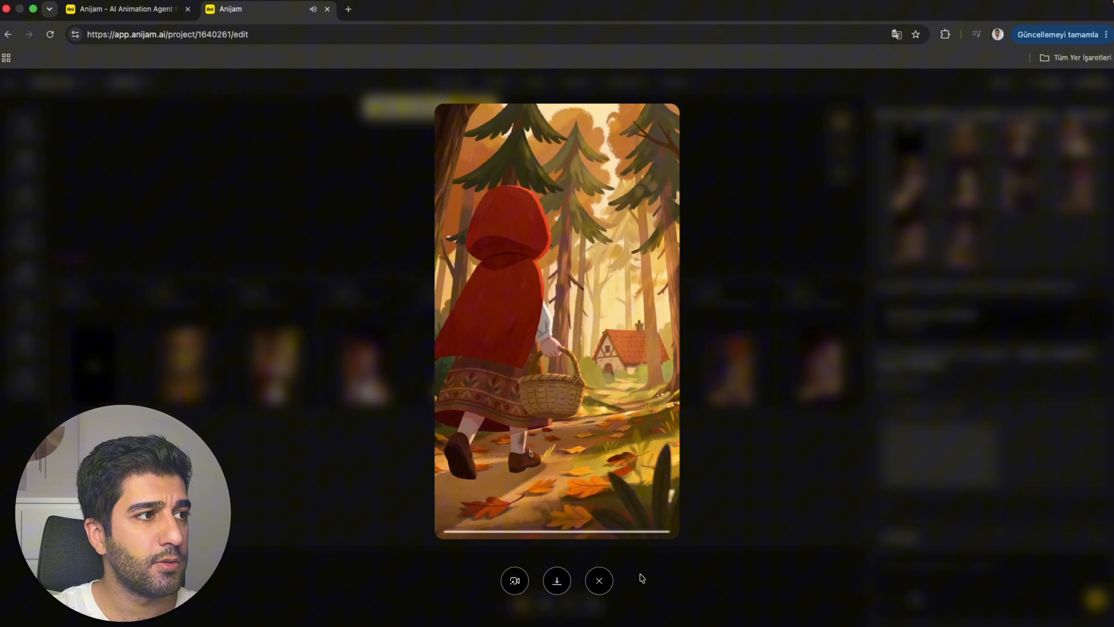
left_click(599, 580)
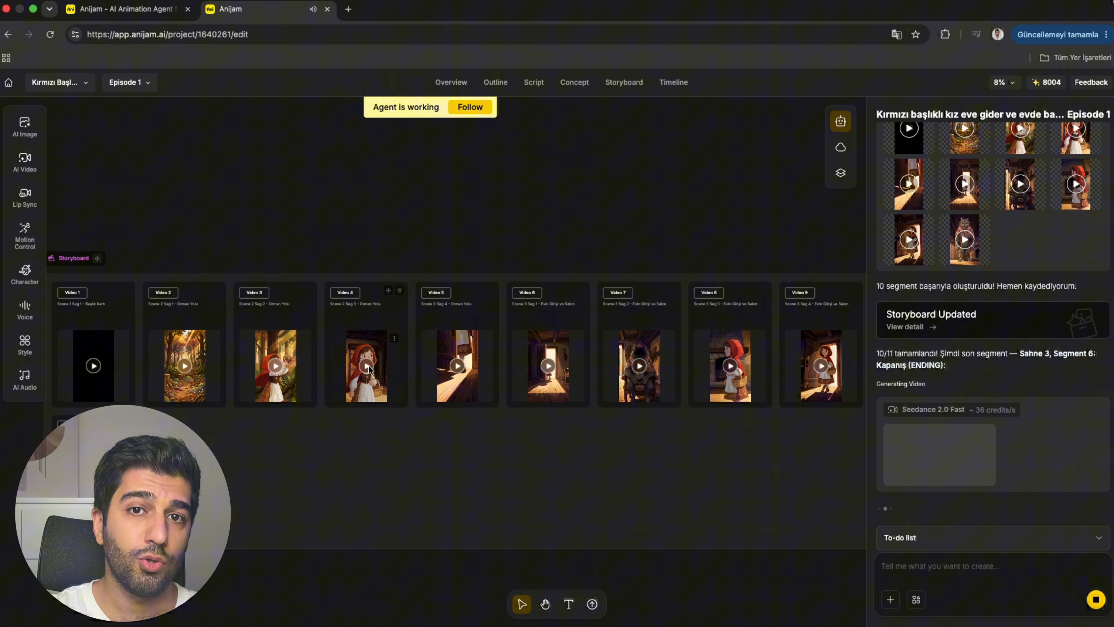
Review further storyboard clips, including Video 4, Video 8 and Video 9, by playing each one.
left_click(374, 372)
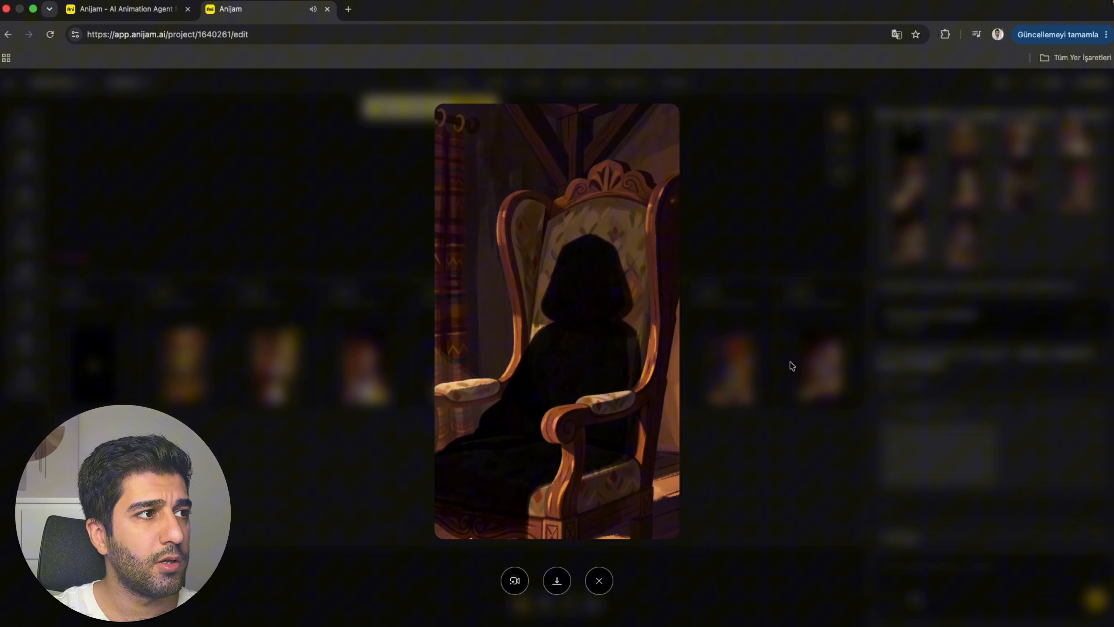
left_click(791, 366)
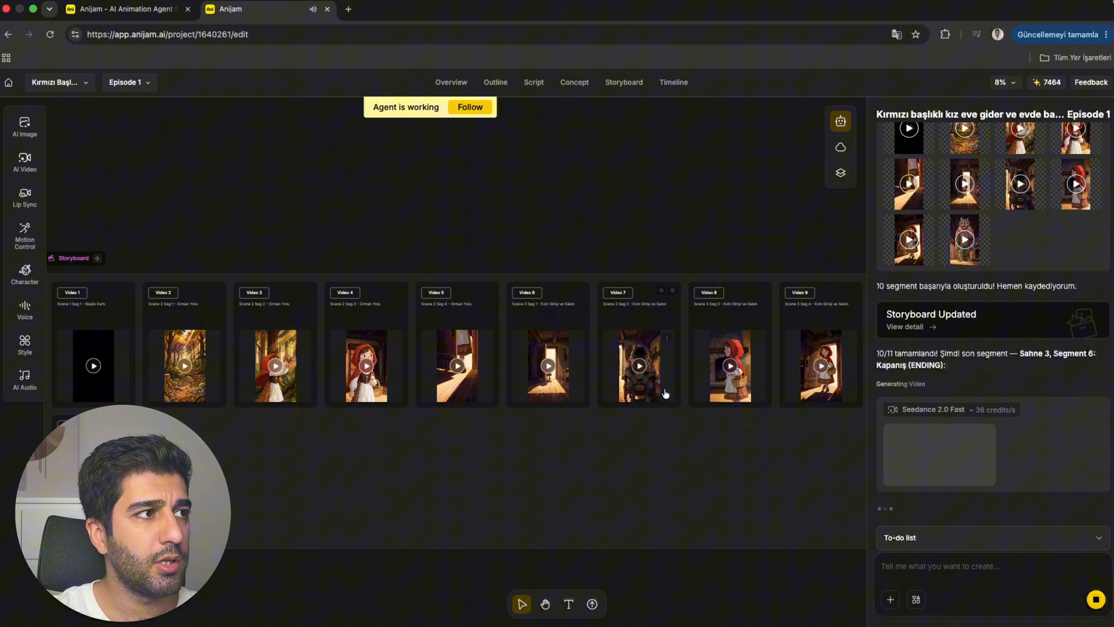
left_click(736, 371)
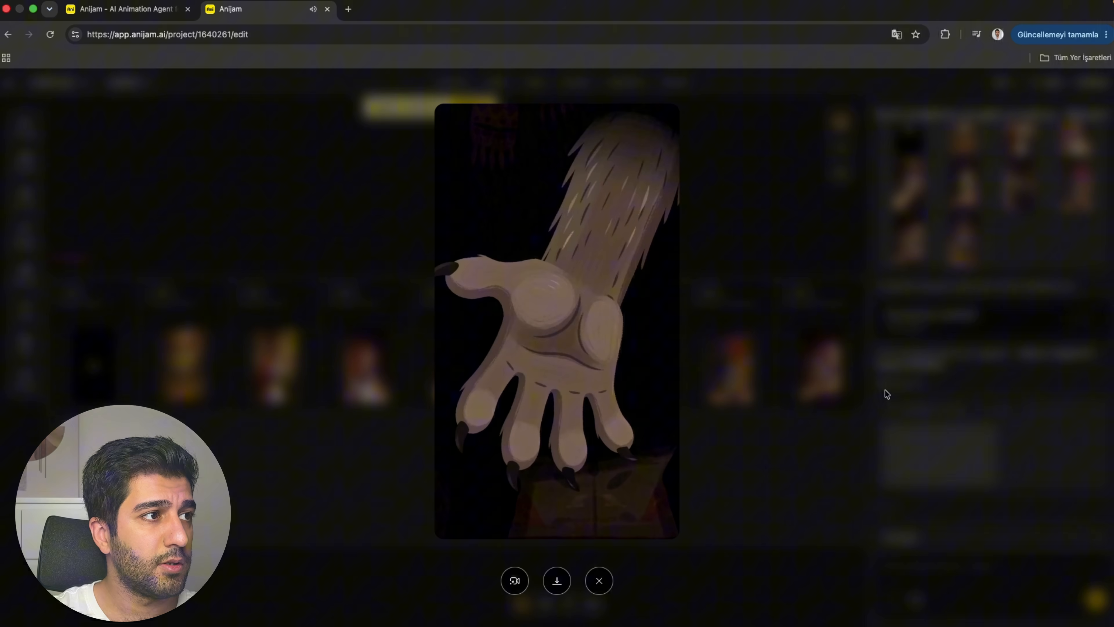
left_click(599, 580)
left_click(823, 367)
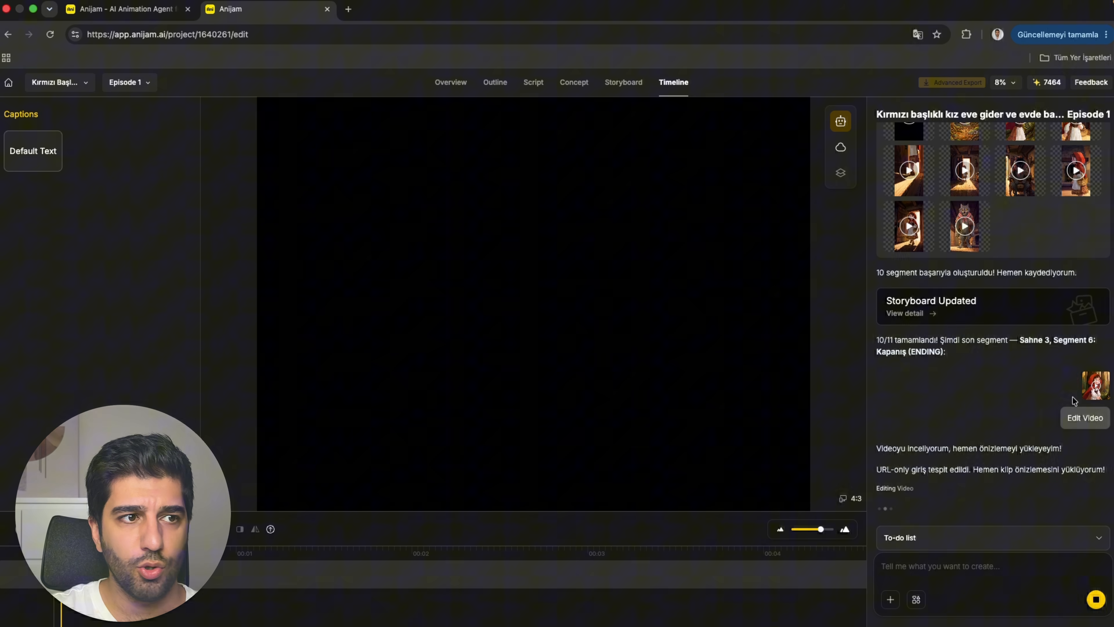
Tell the agent "seslendirmesini düzenleyeceğim" to request a voice-over edit of the Scene 2, Segment 2 clip.
mouse_move(1088, 391)
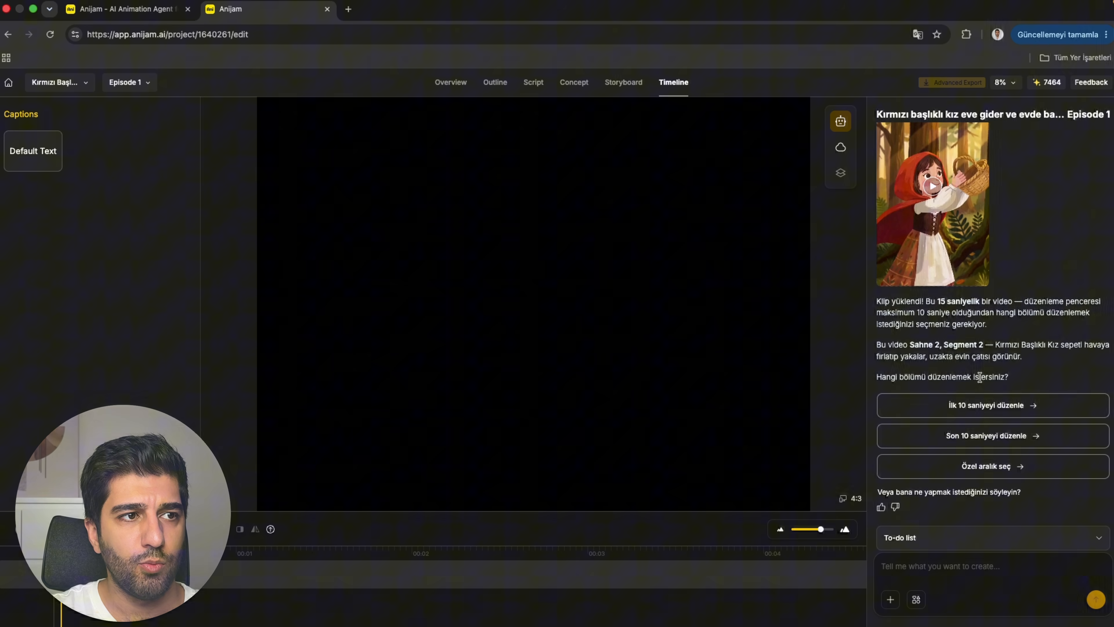
left_click(974, 572)
type("seslendirmesi")
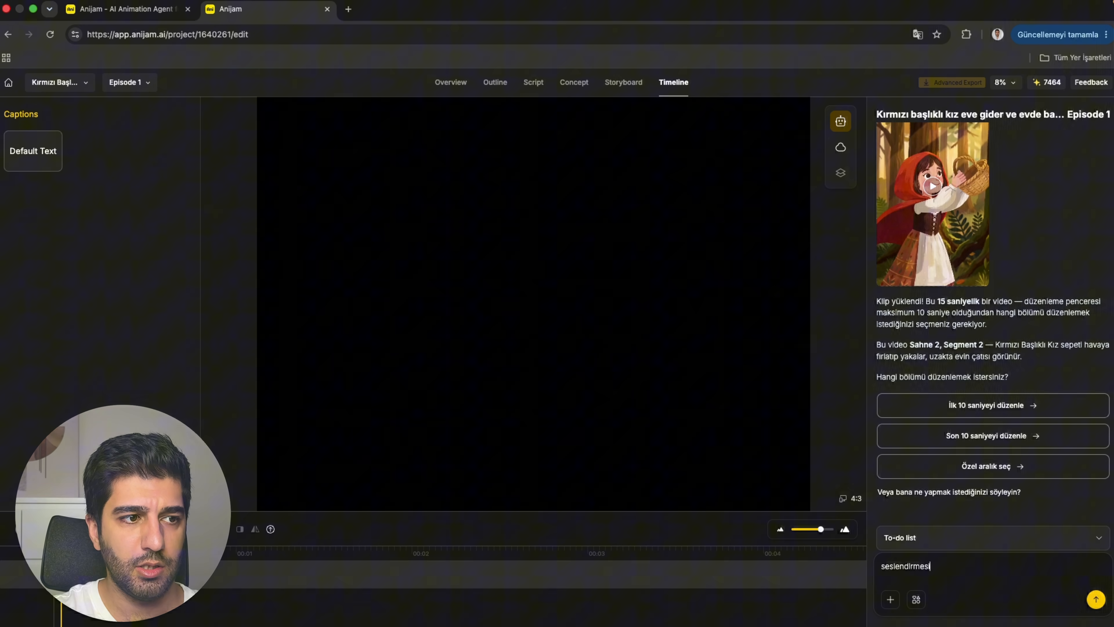
type("ni düzenleyeceğim")
key("Return")
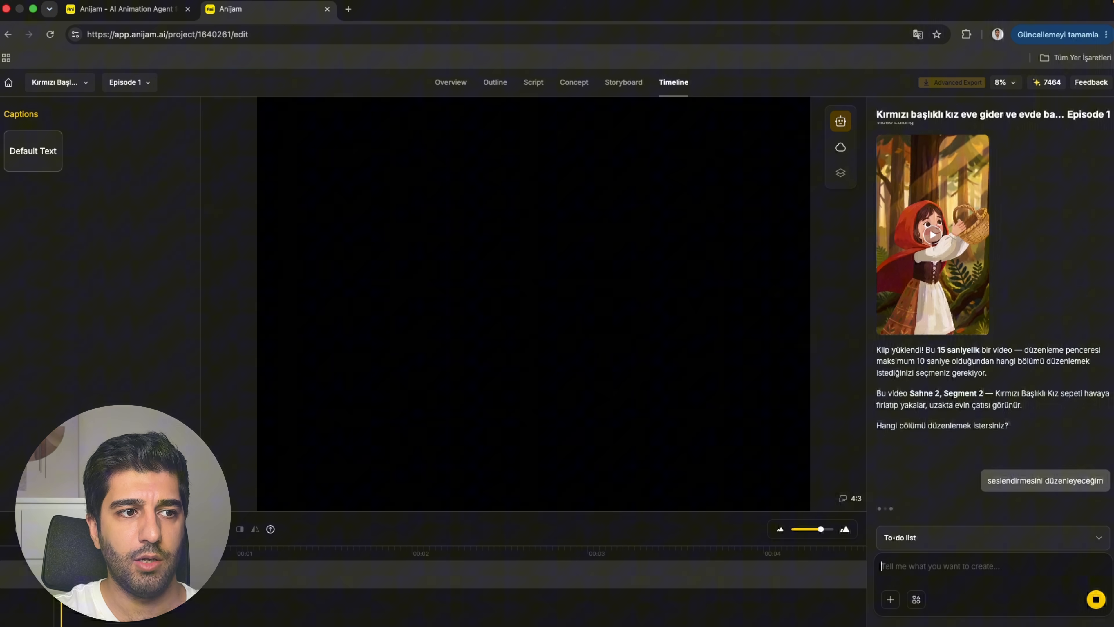
Choose the first 10 seconds, send "ses net çıkmamış türkçe olarak konuşma hataları var onları düzelteceğim" and approve the edit.
left_click(999, 402)
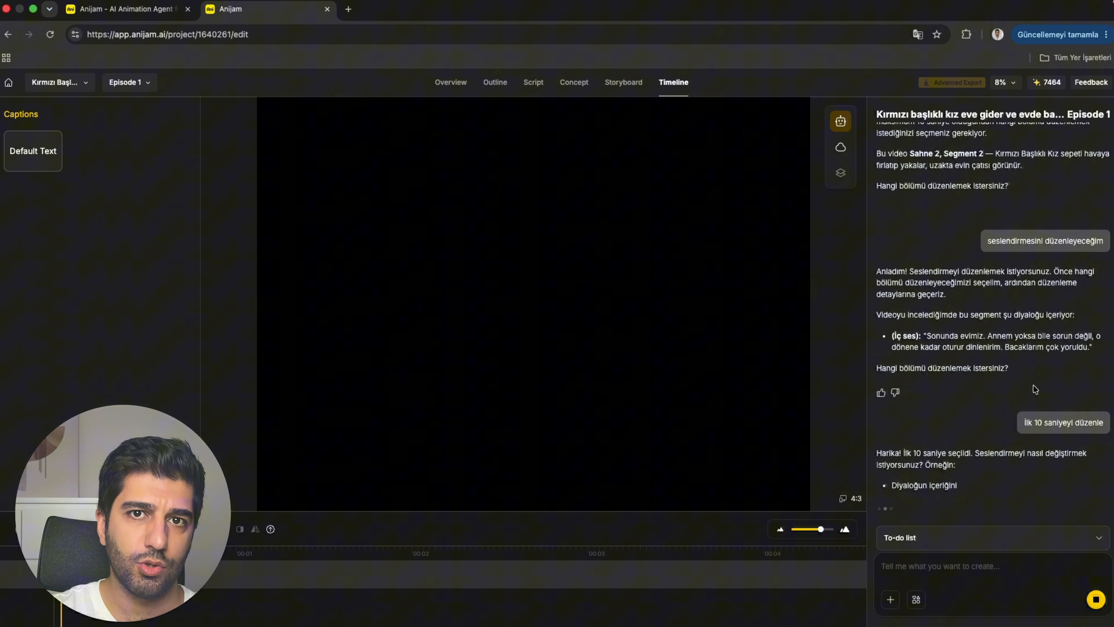
type("ses net çıkmamış türkçe olarak konuşma hataları var onları düzelteceğim")
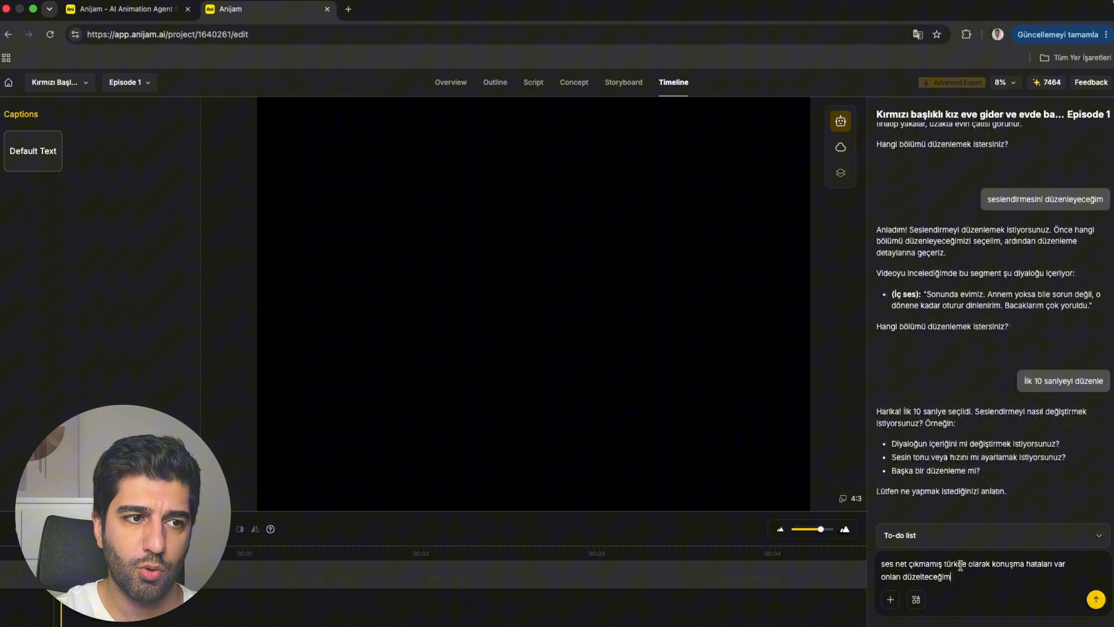
key("Return")
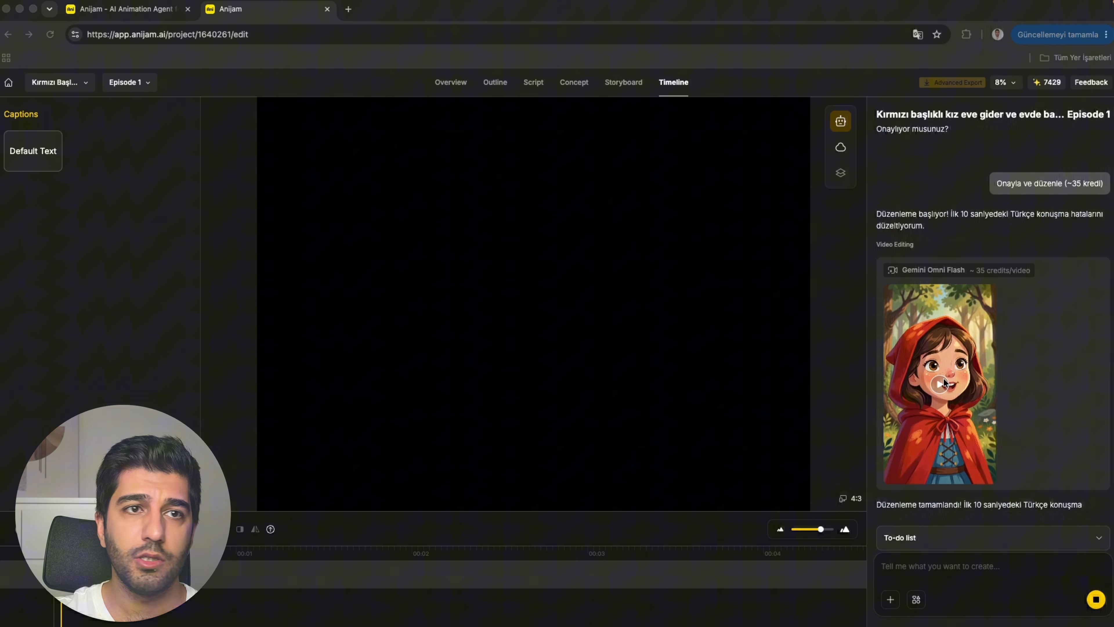
Play the edited Little Red Riding Hood clip in the chat to check its corrected Turkish speech.
left_click(941, 385)
left_click(939, 384)
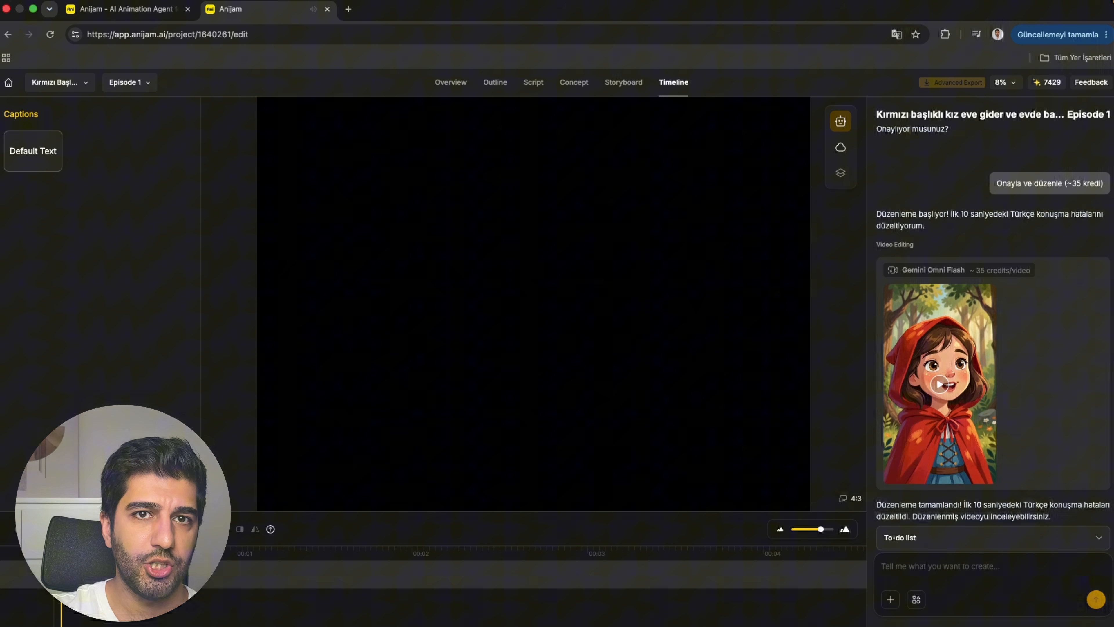
mouse_move(986, 397)
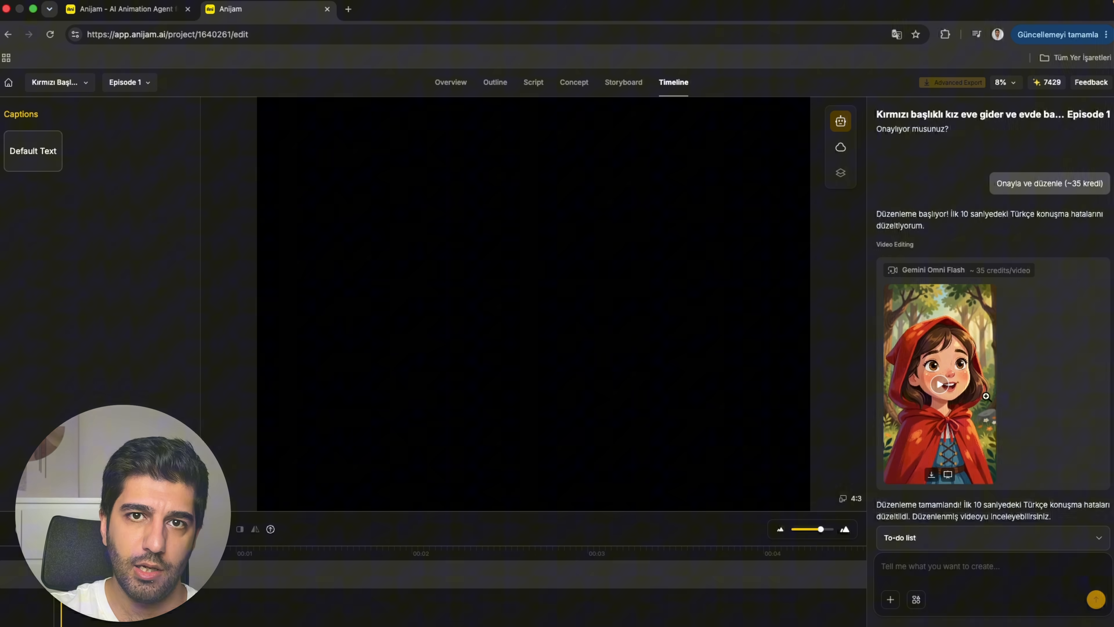